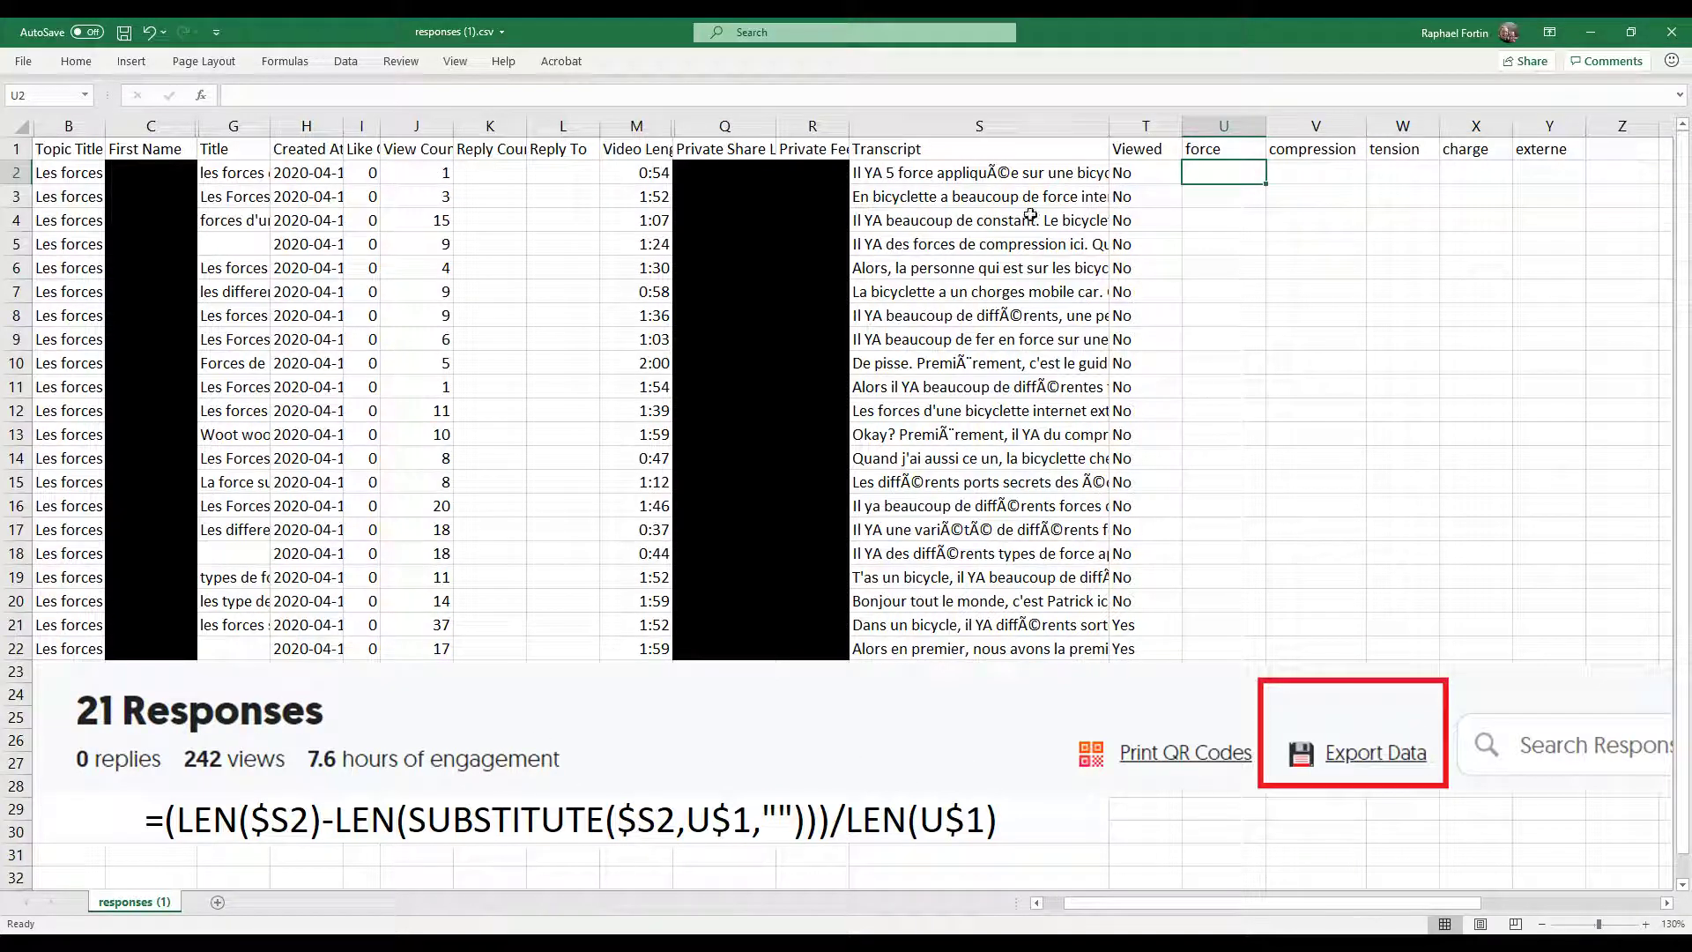
- Review the keyword headers force, compression, tension, charge and externe
click(1216, 151)
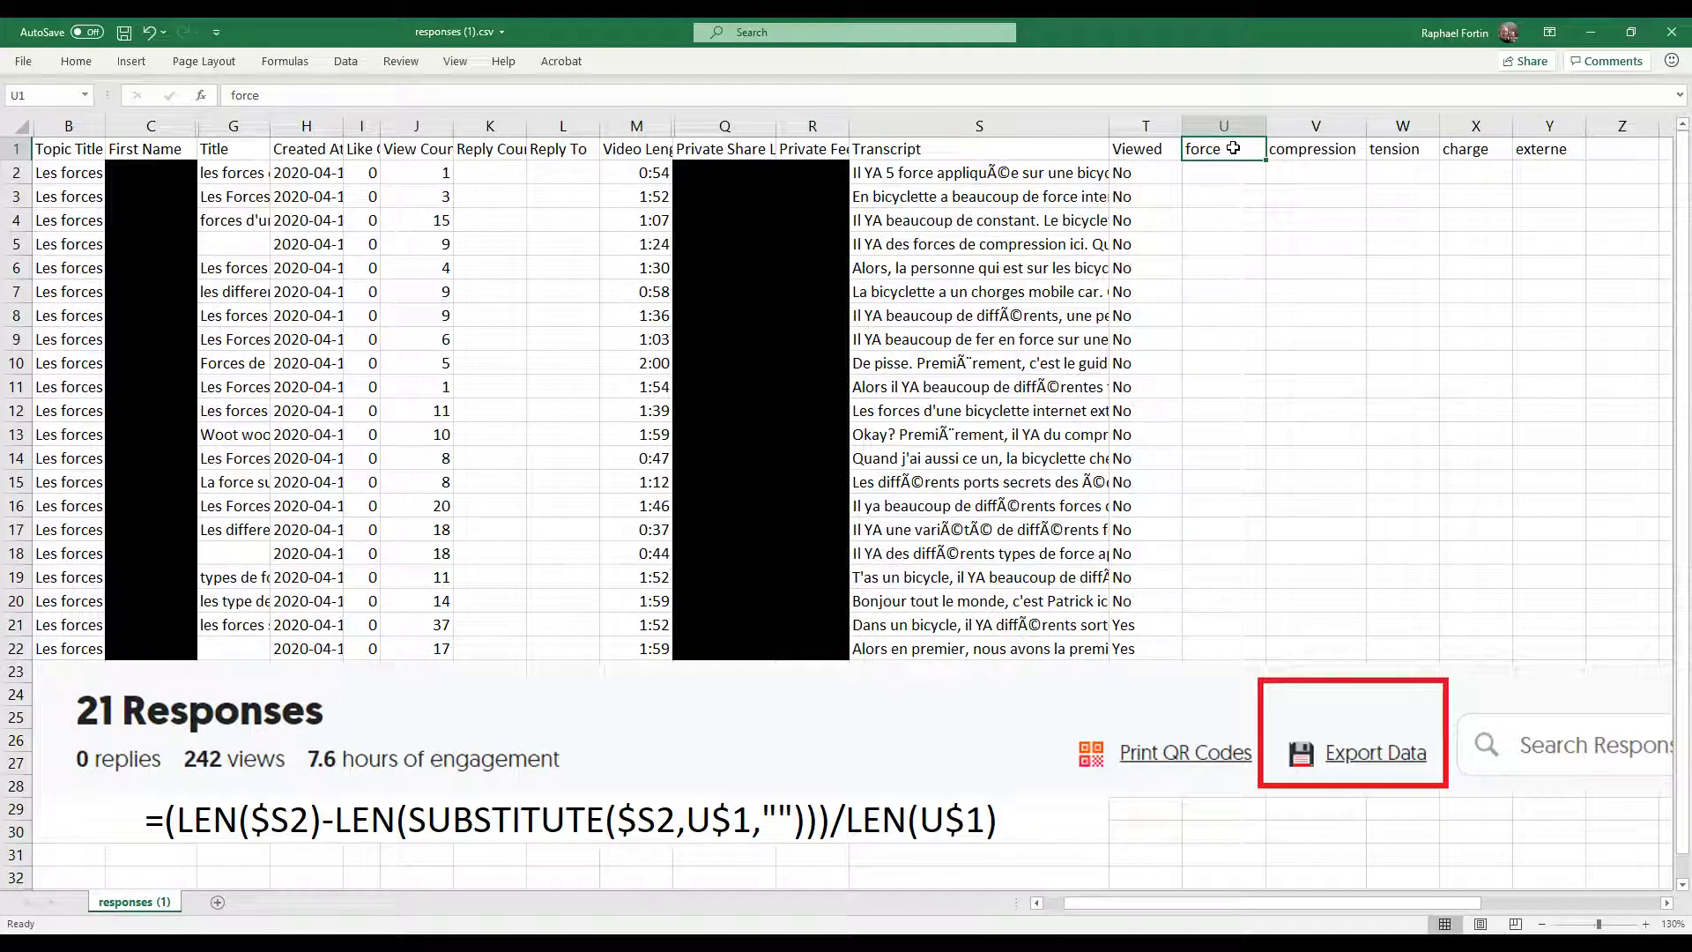
click(1296, 148)
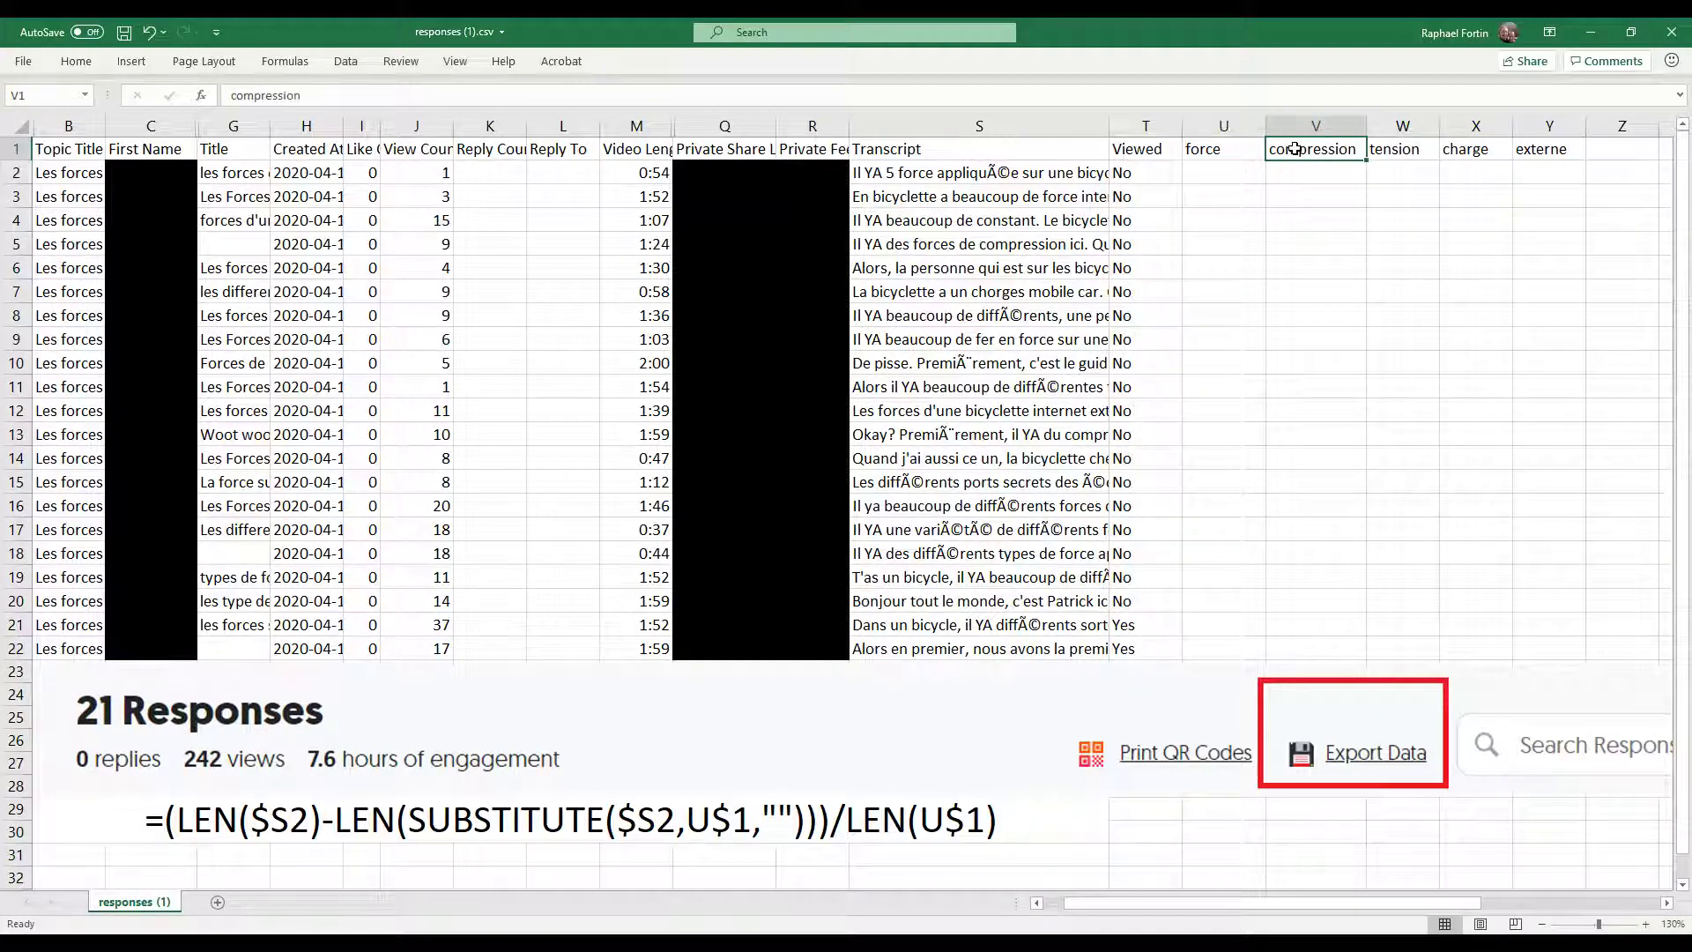
click(1212, 147)
click(1290, 147)
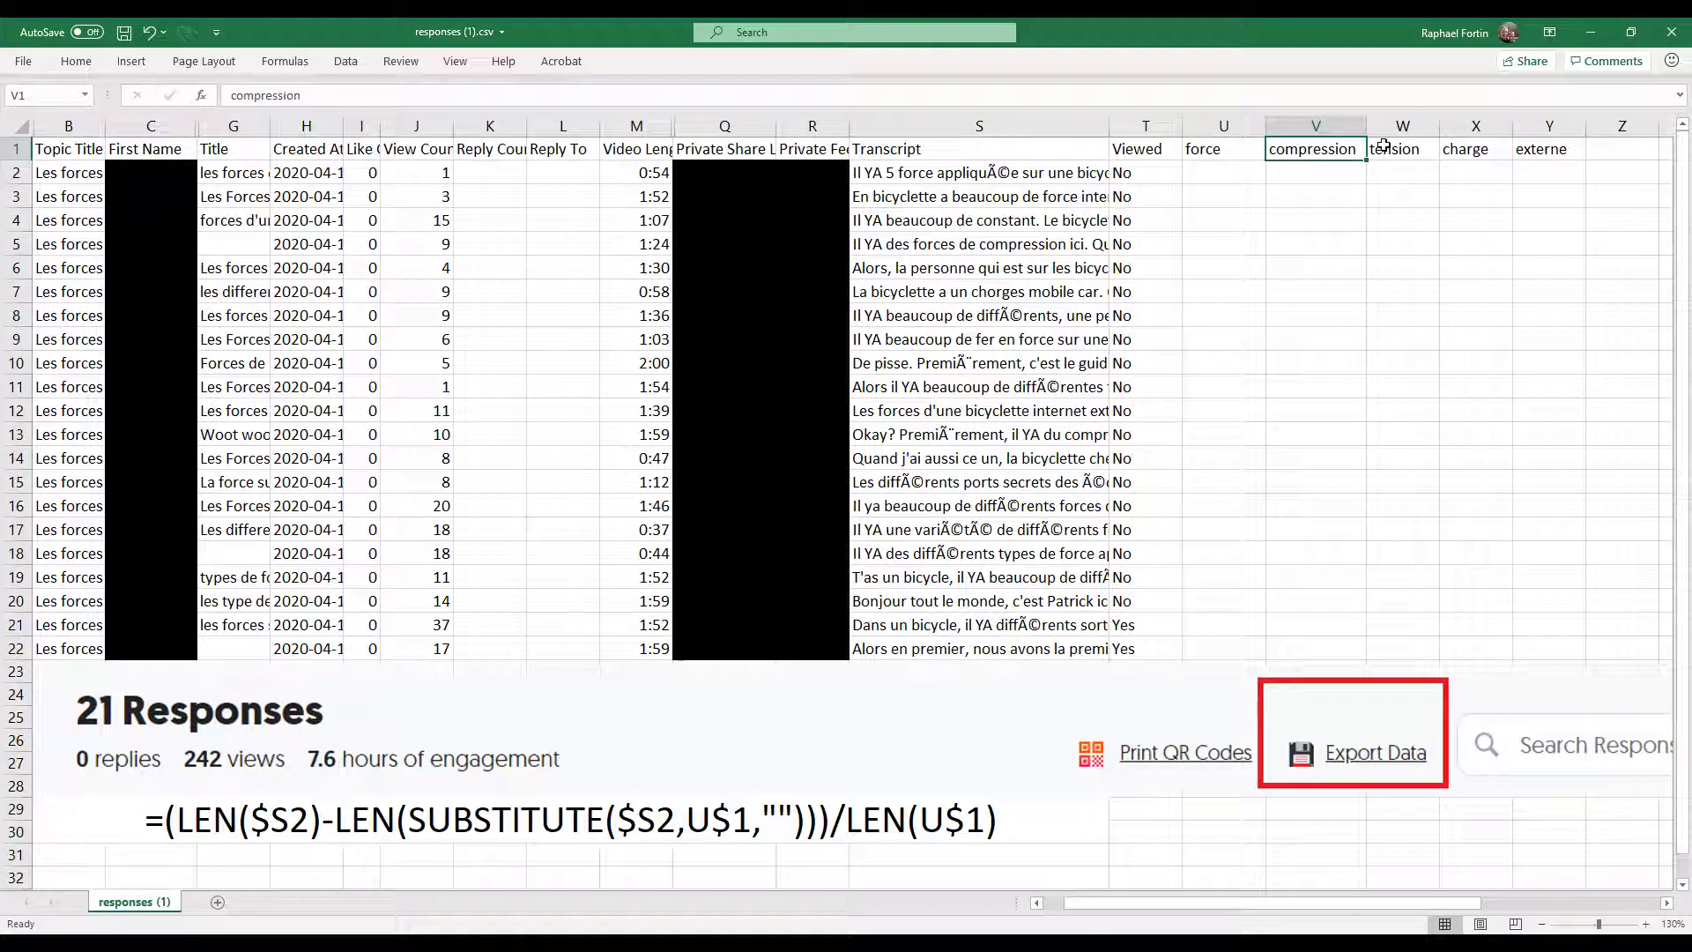
click(1374, 146)
click(1477, 147)
click(1542, 147)
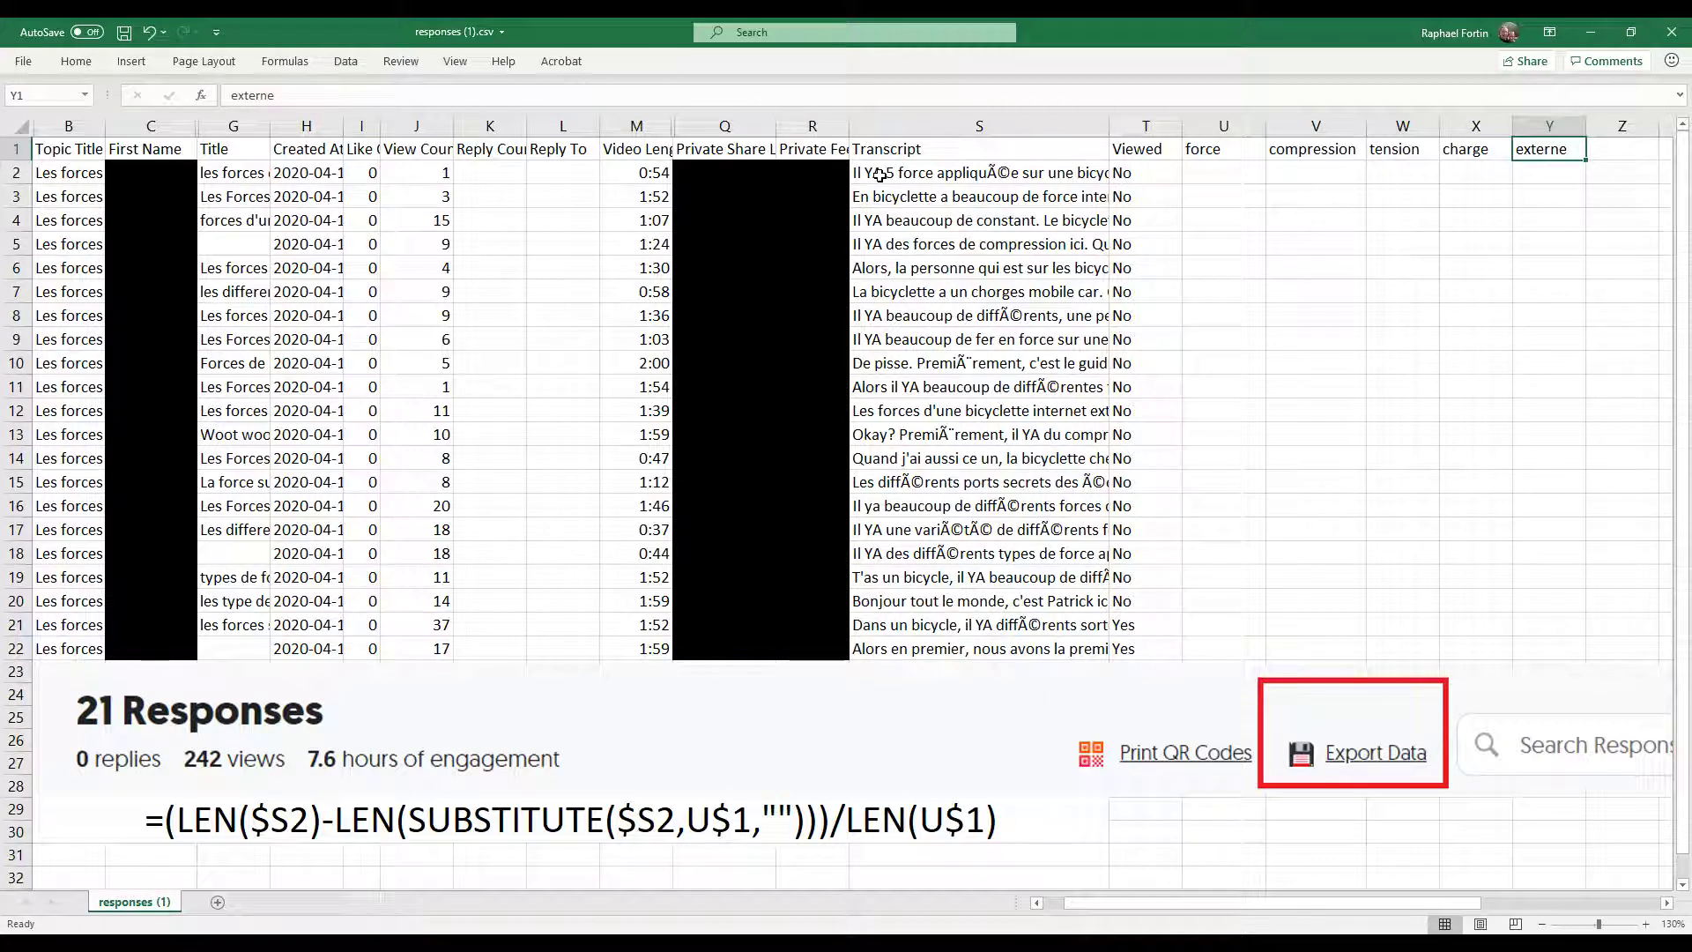
- Copy the keyword-count formula text into U2 under force, showing 5
click(180, 809)
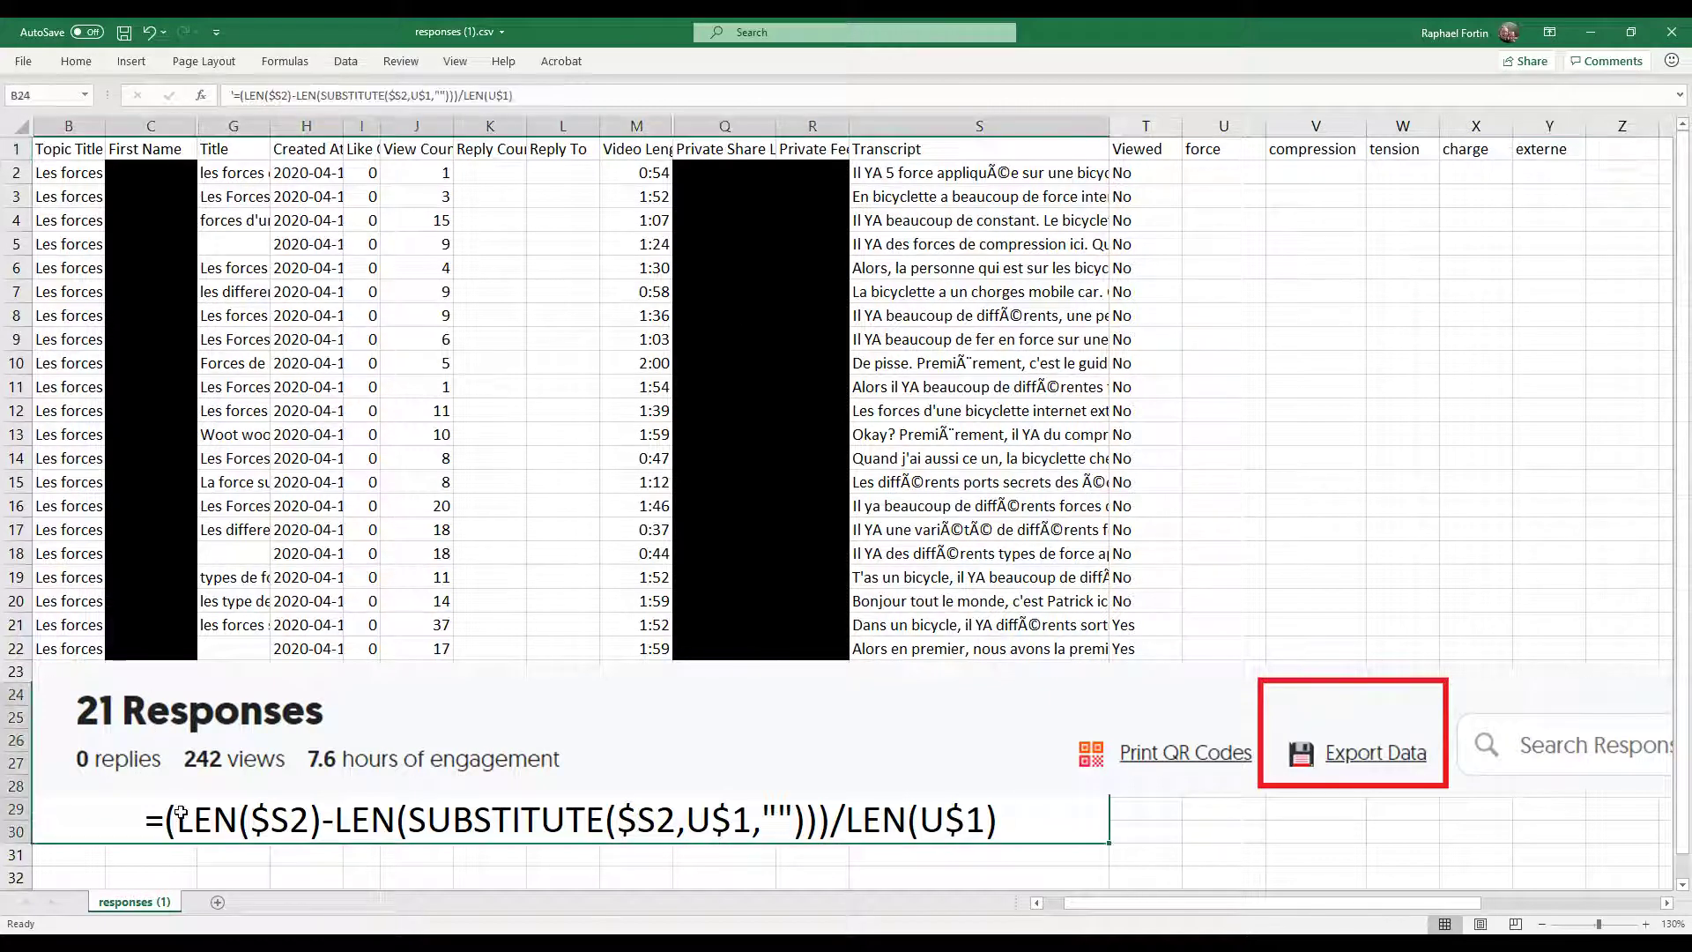
double_click(878, 808)
key(ctrl+c)
drag(1000, 819, 156, 811)
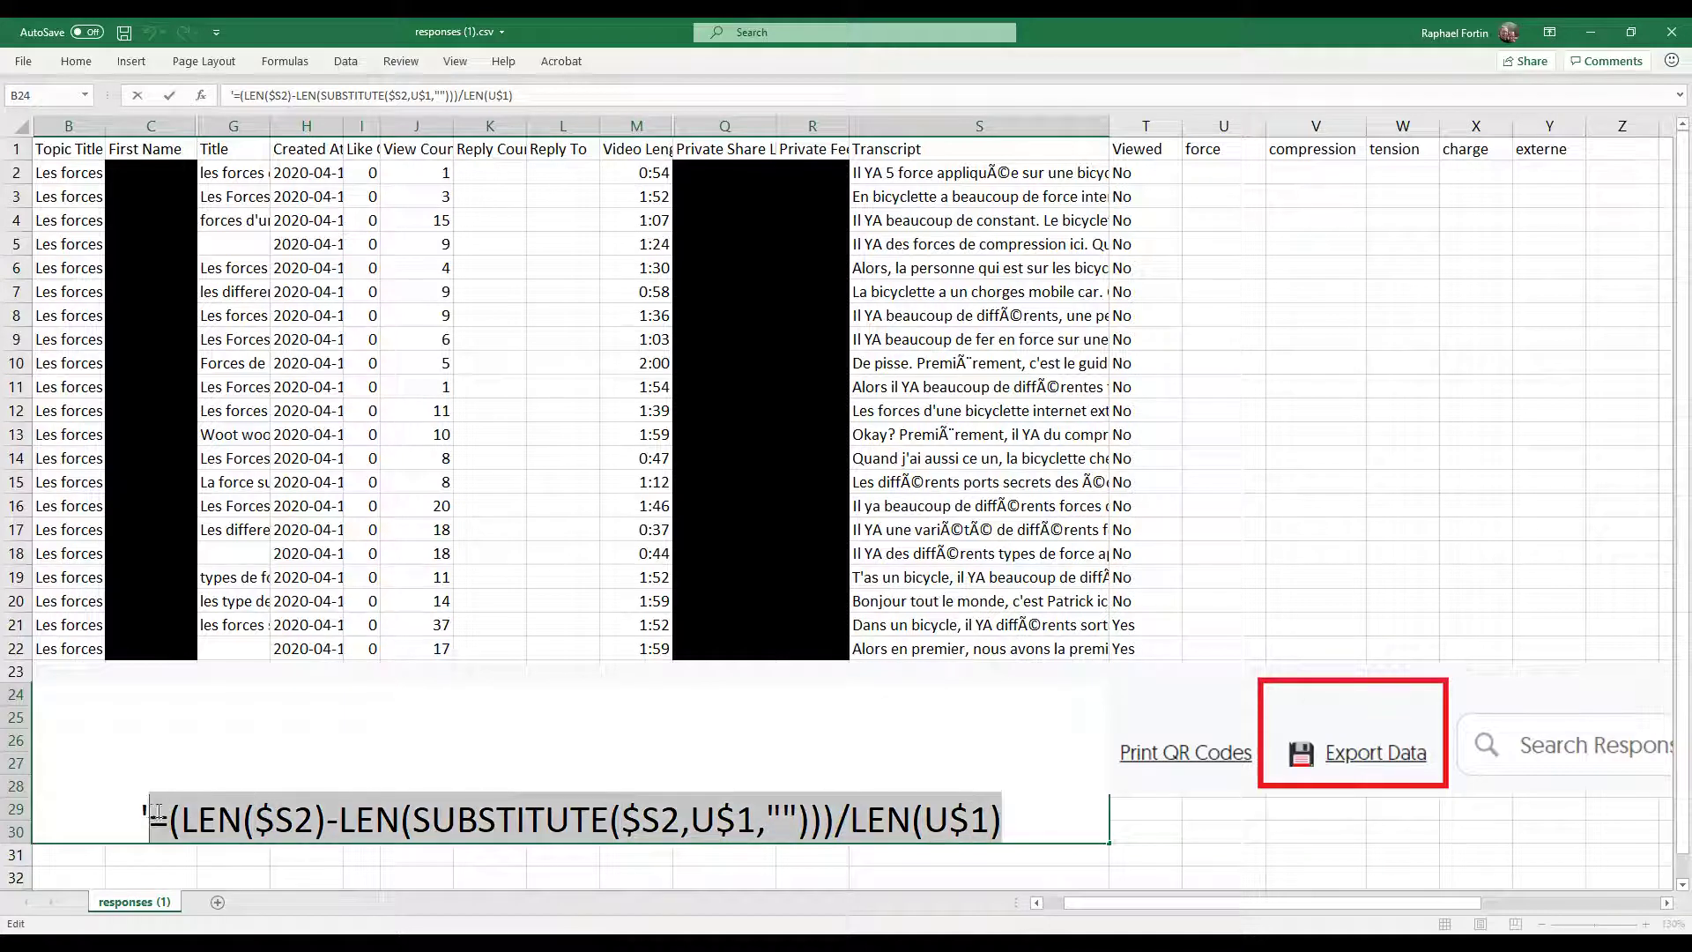
click(1233, 187)
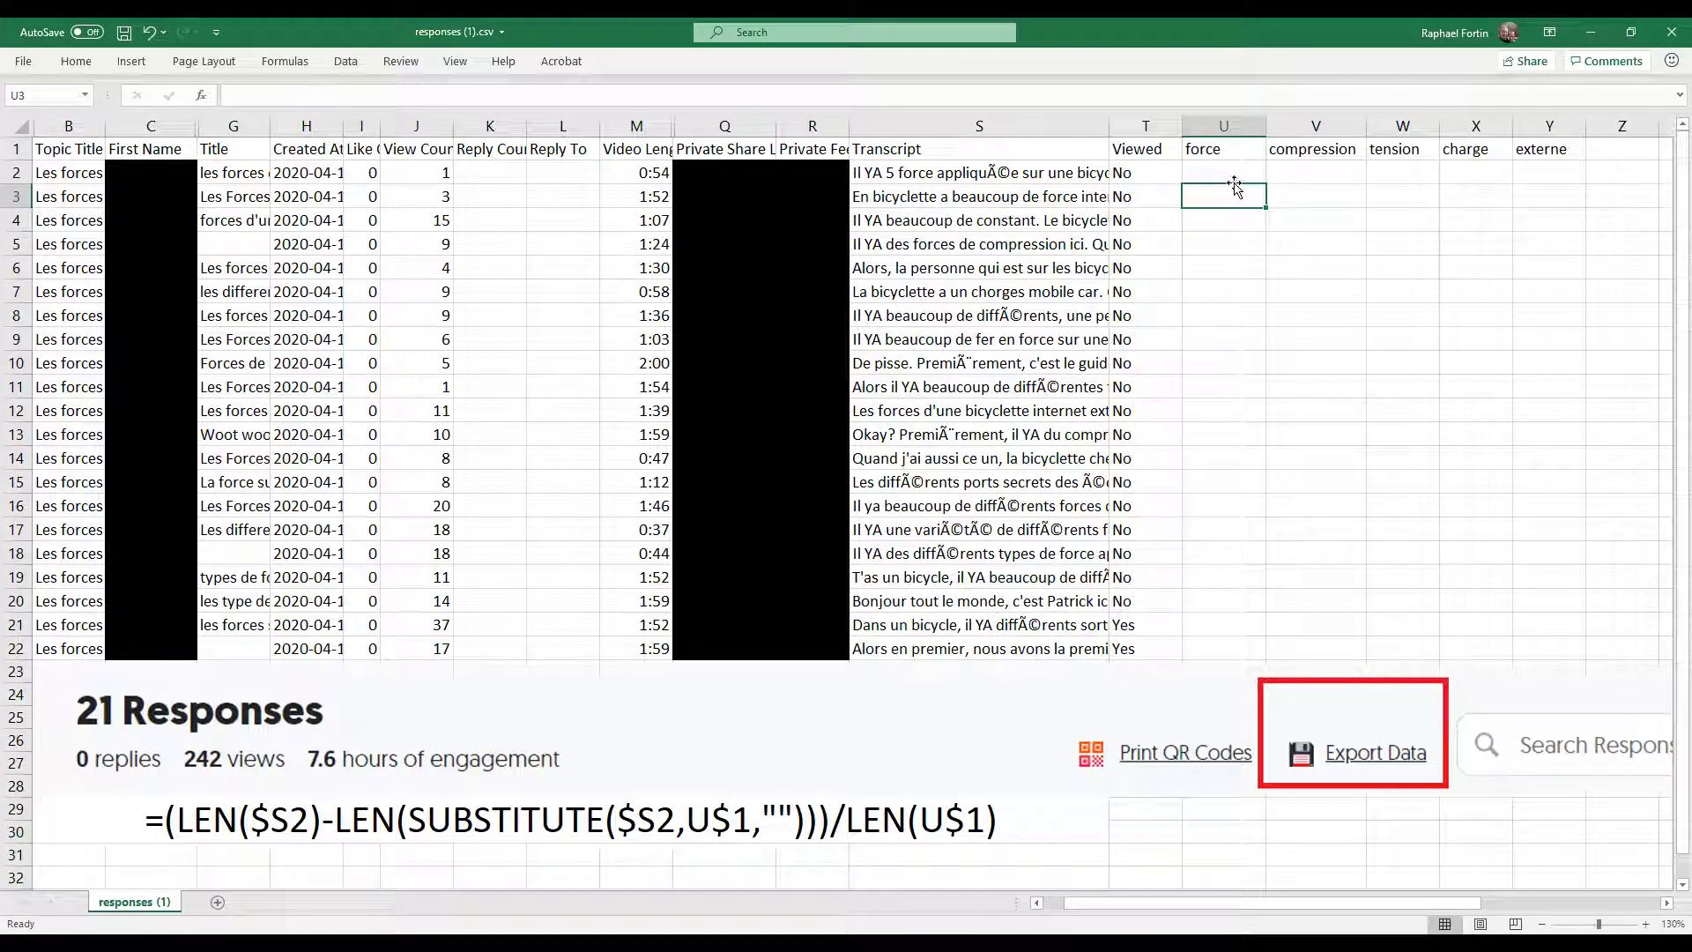
click(1234, 170)
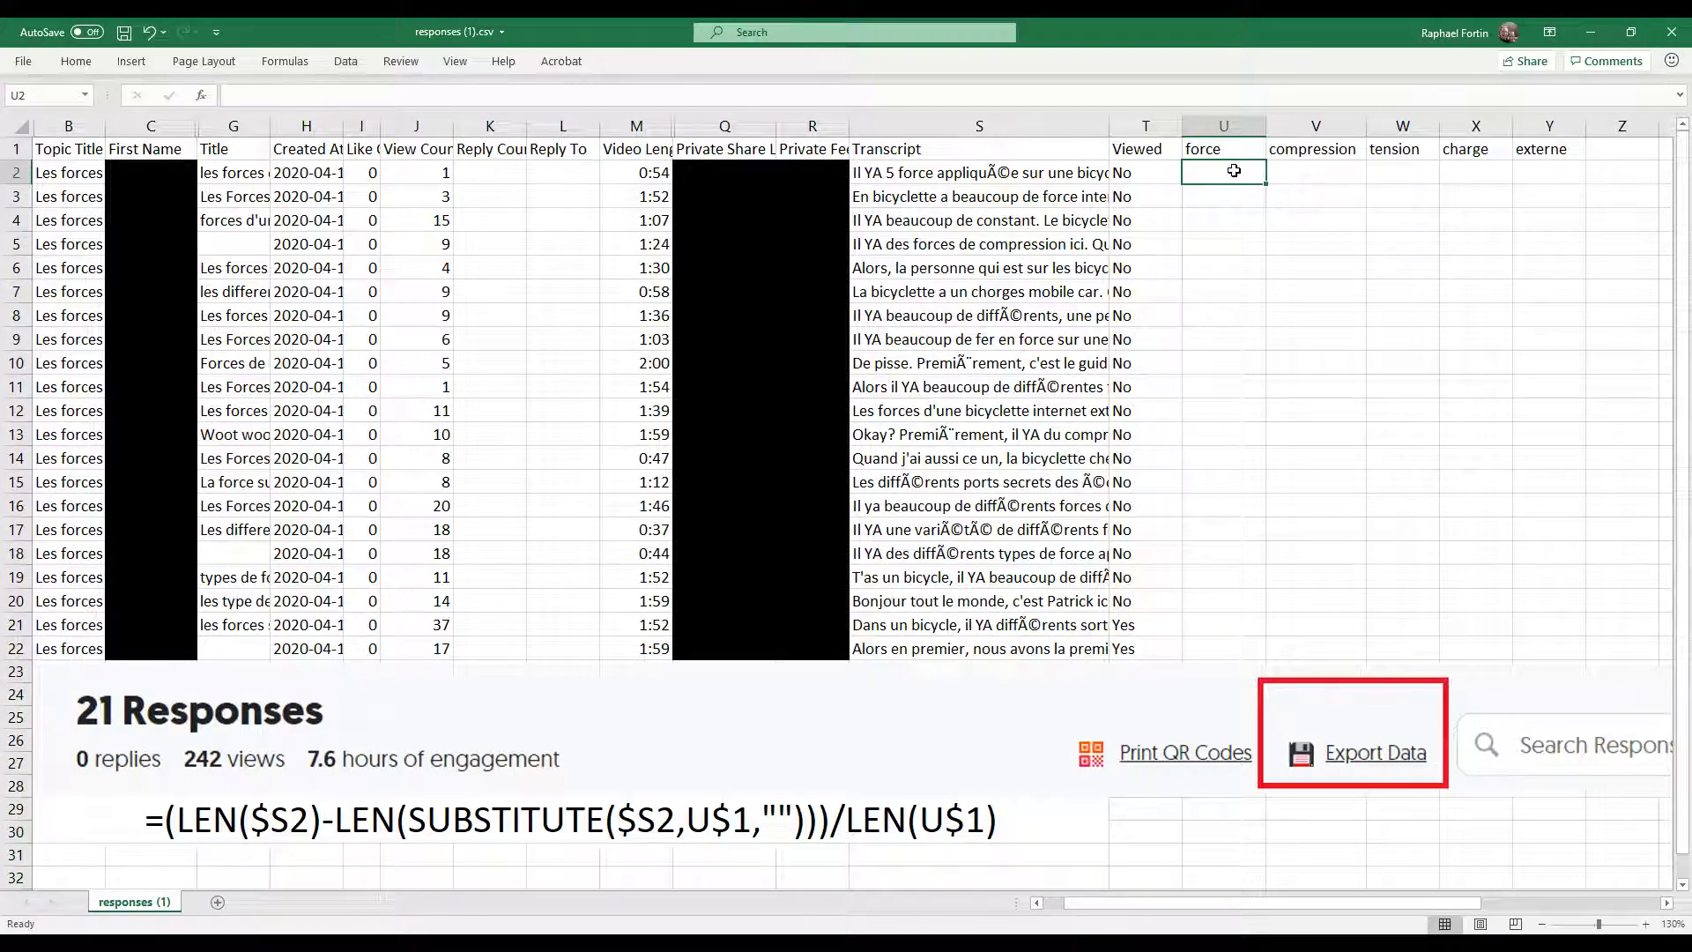
key(ctrl+v)
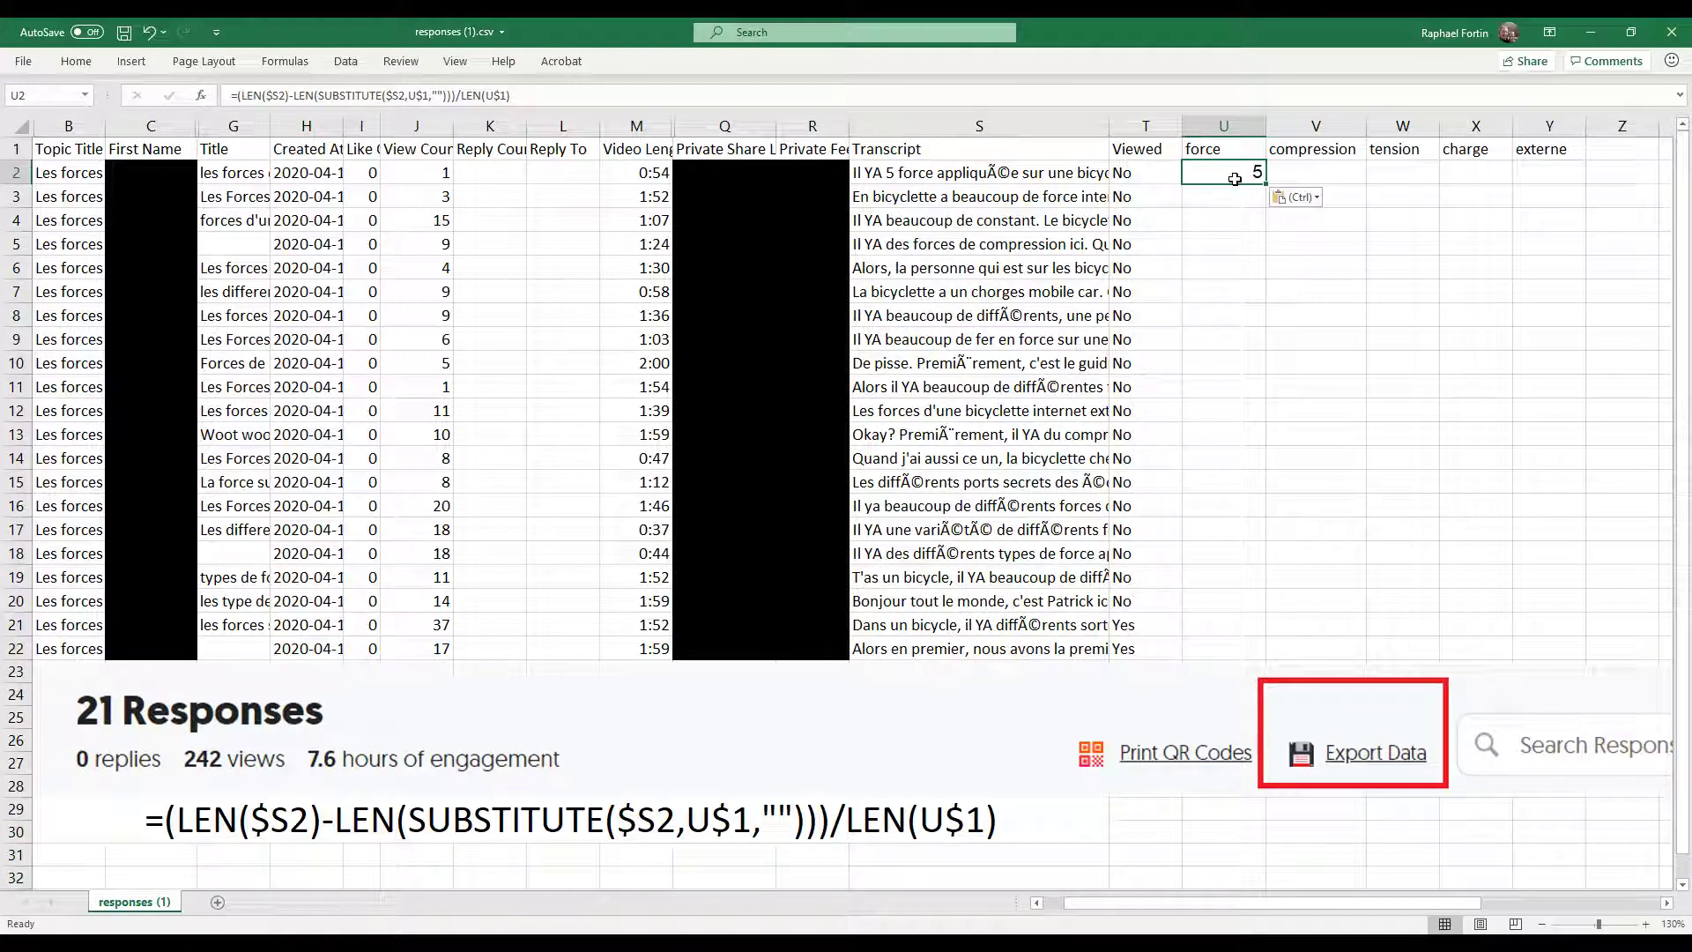
click(1233, 210)
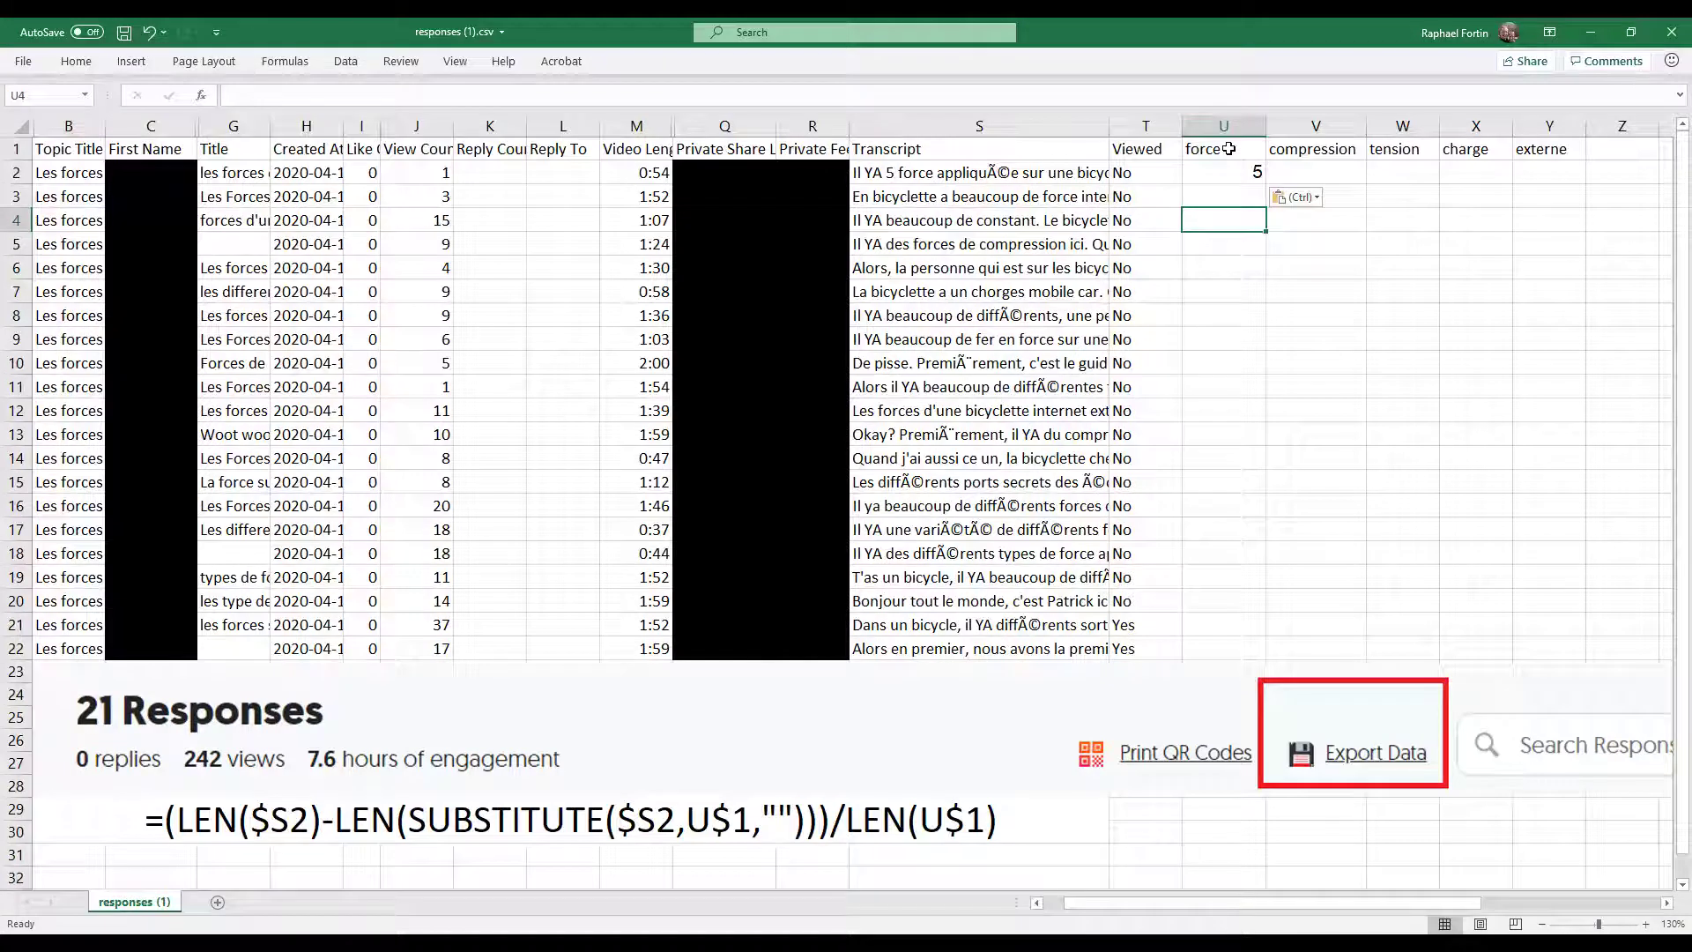
- Fill the U2 keyword-count formula down the force column to U22
click(1236, 176)
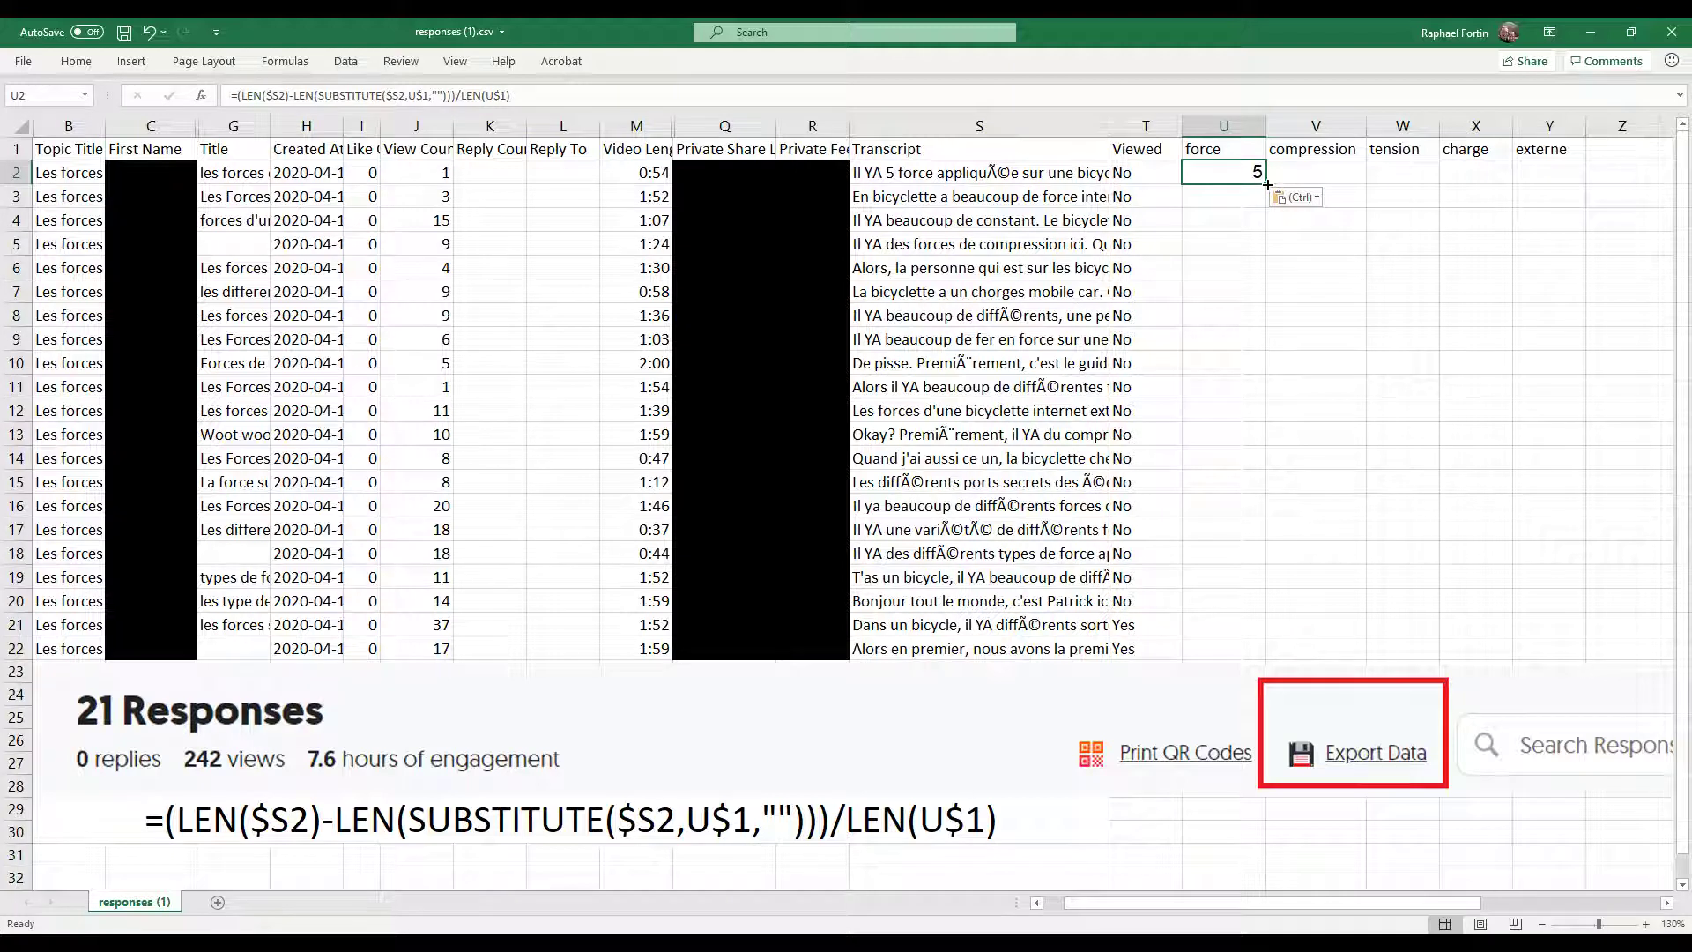
drag(1266, 184, 1254, 655)
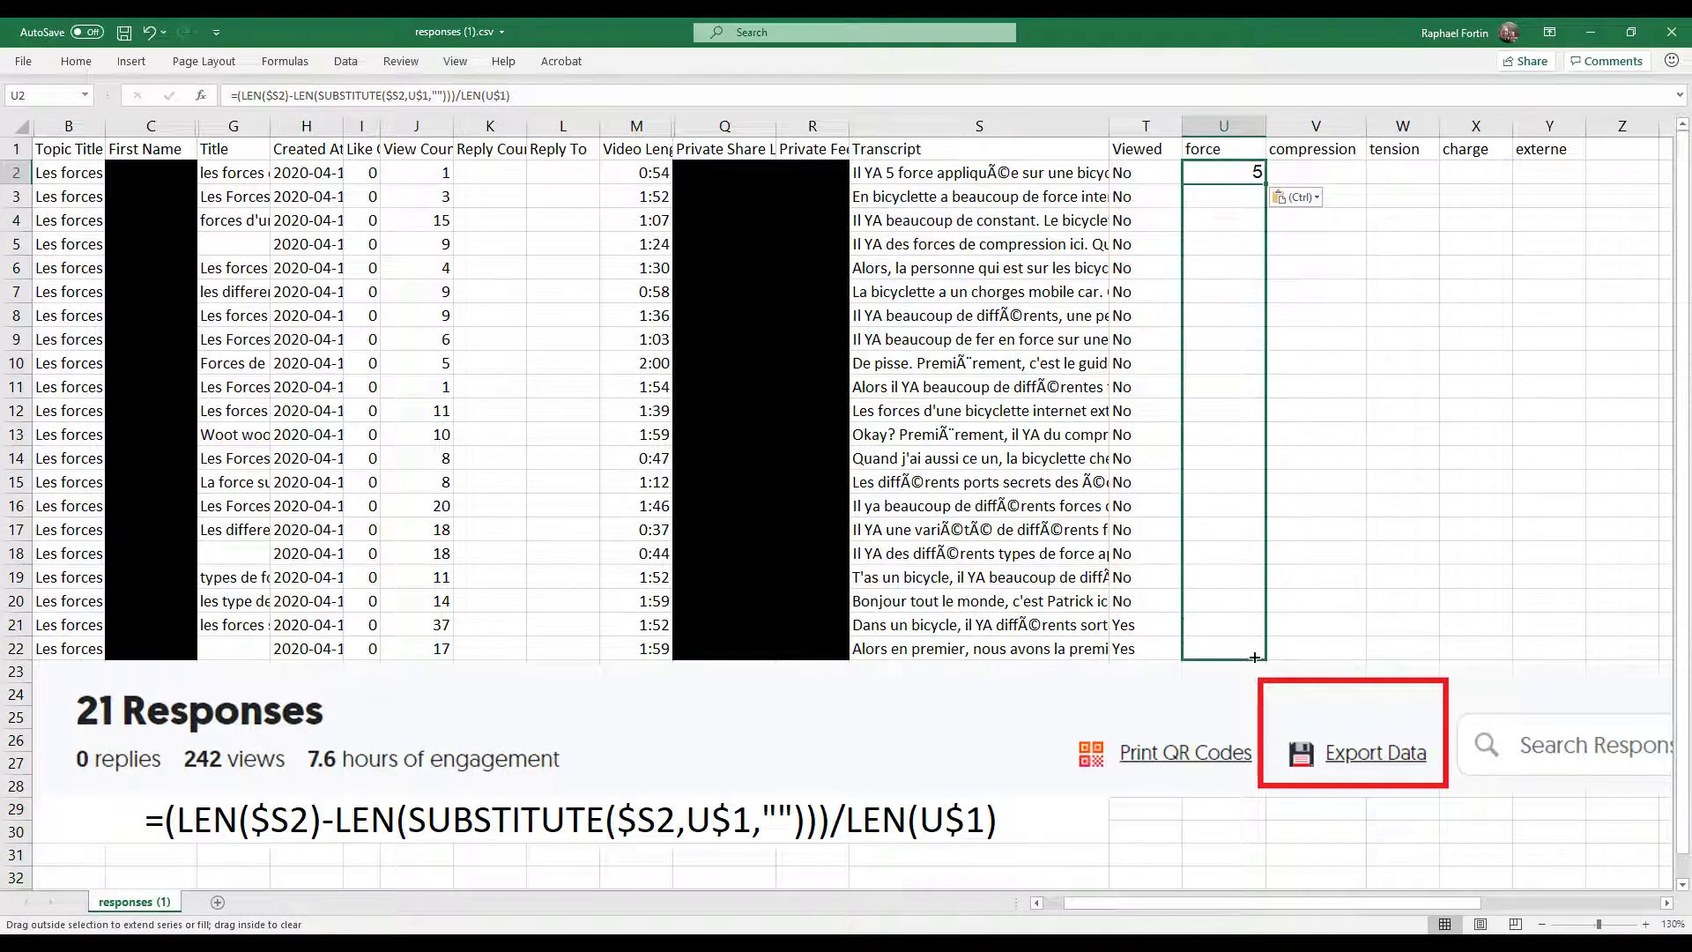
click(1302, 291)
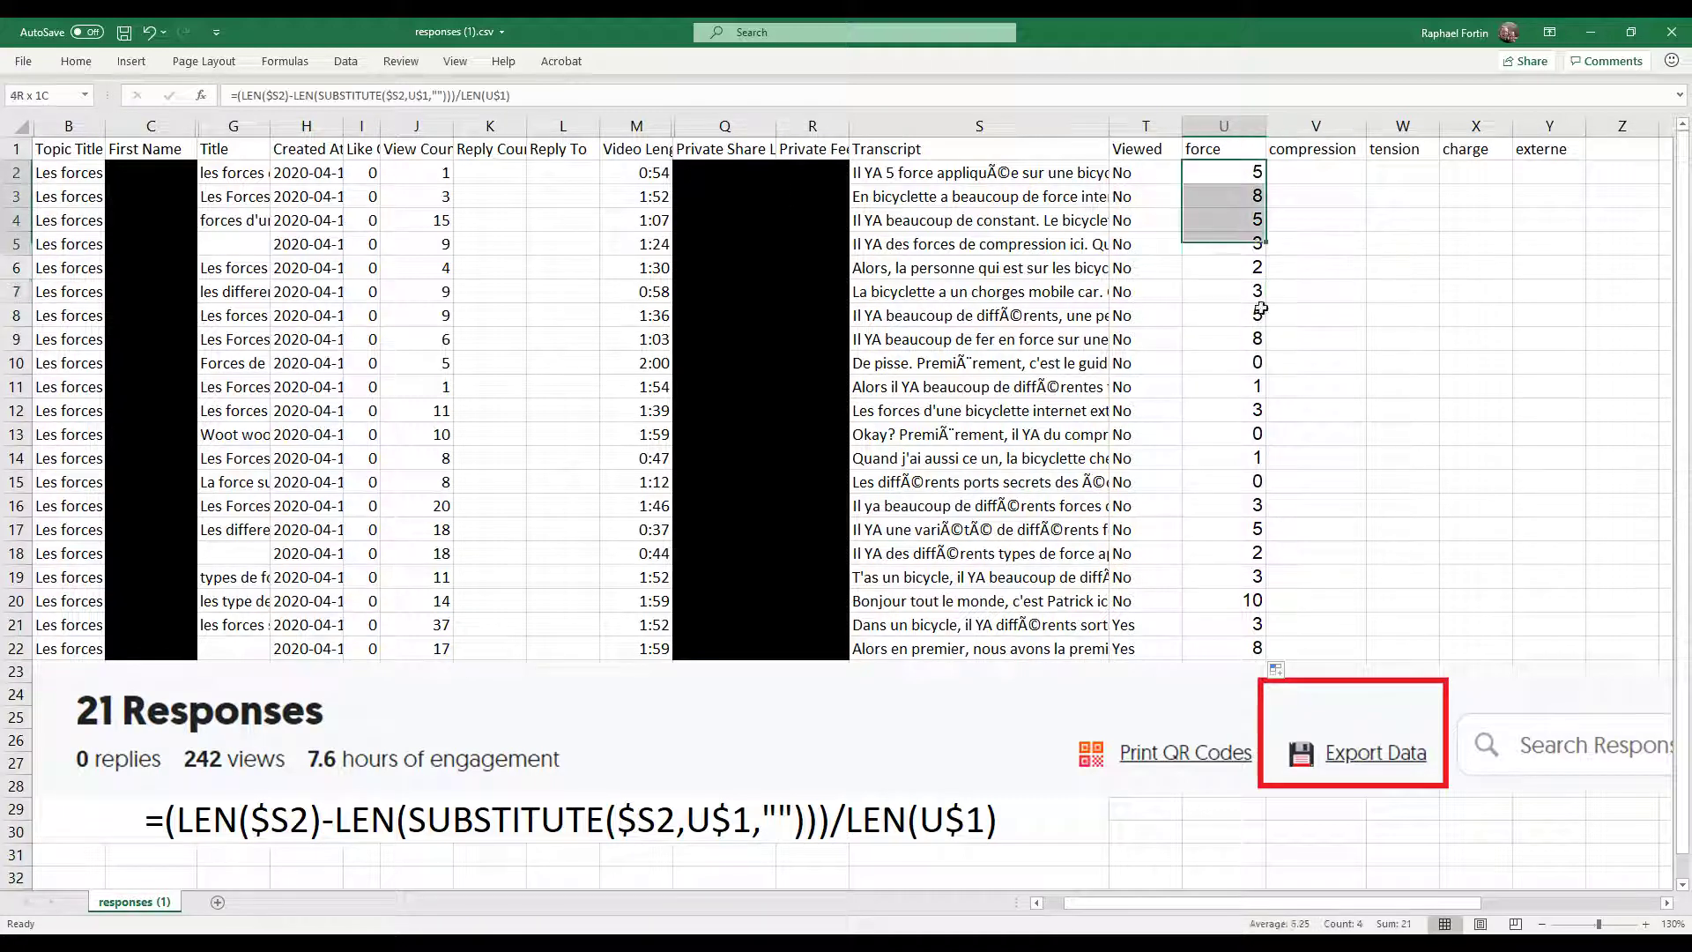
drag(1258, 174, 1259, 664)
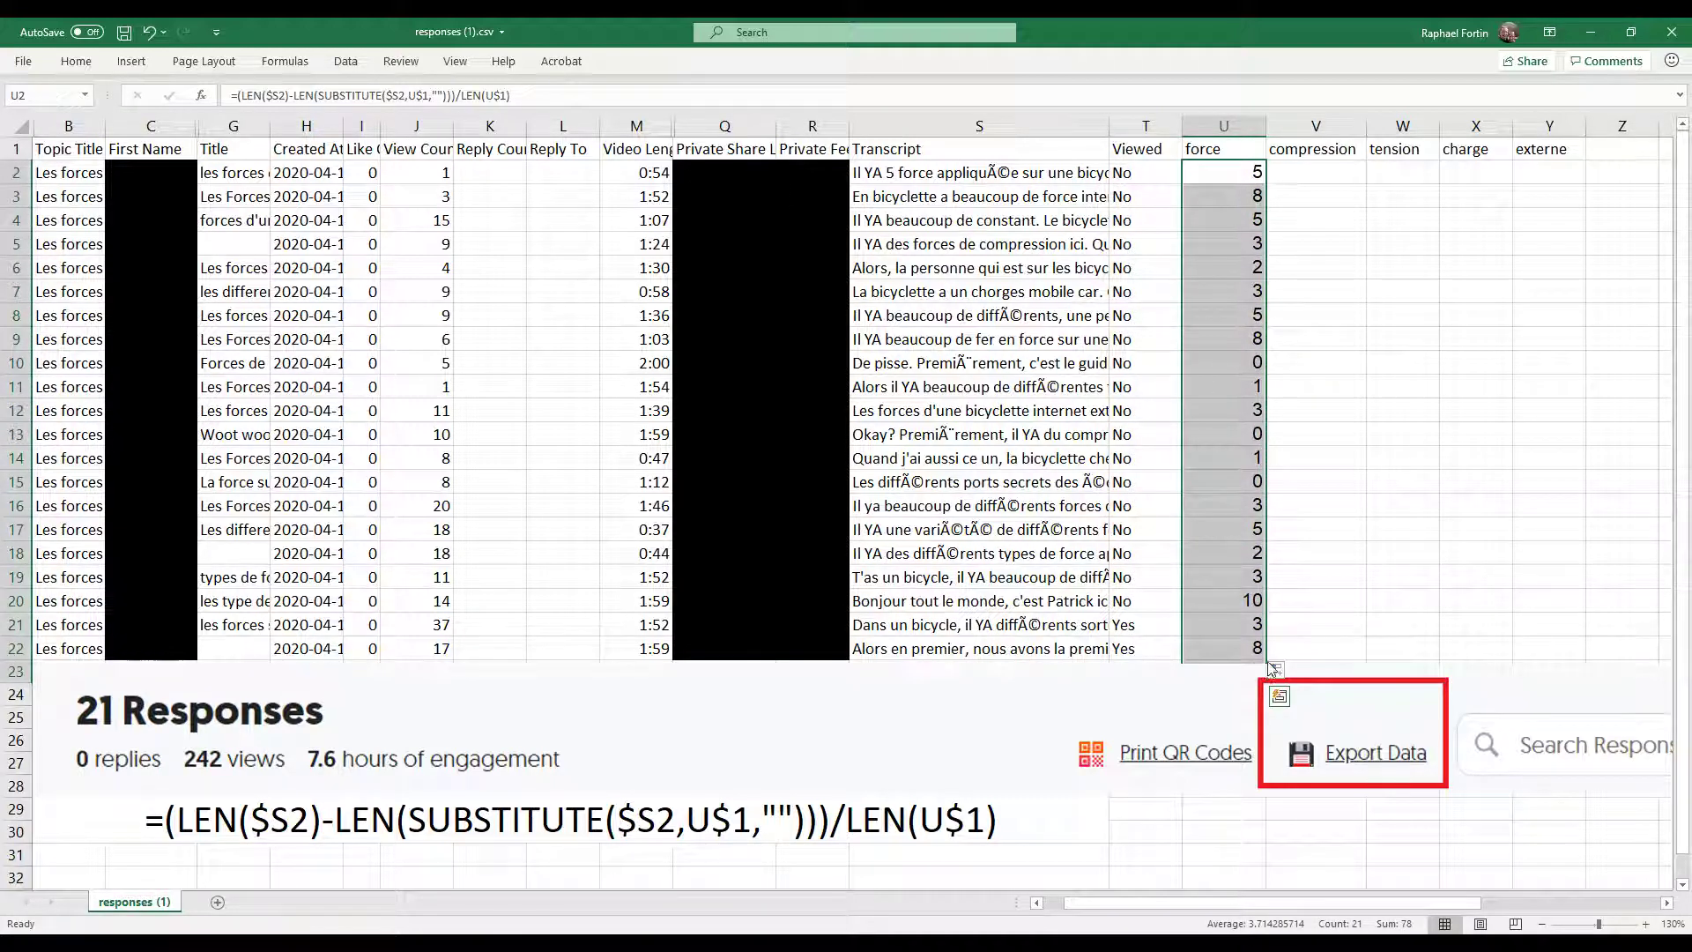
- Fill the column U formulas right through compression, tension, charge and externe for rows 2–21
click(1366, 325)
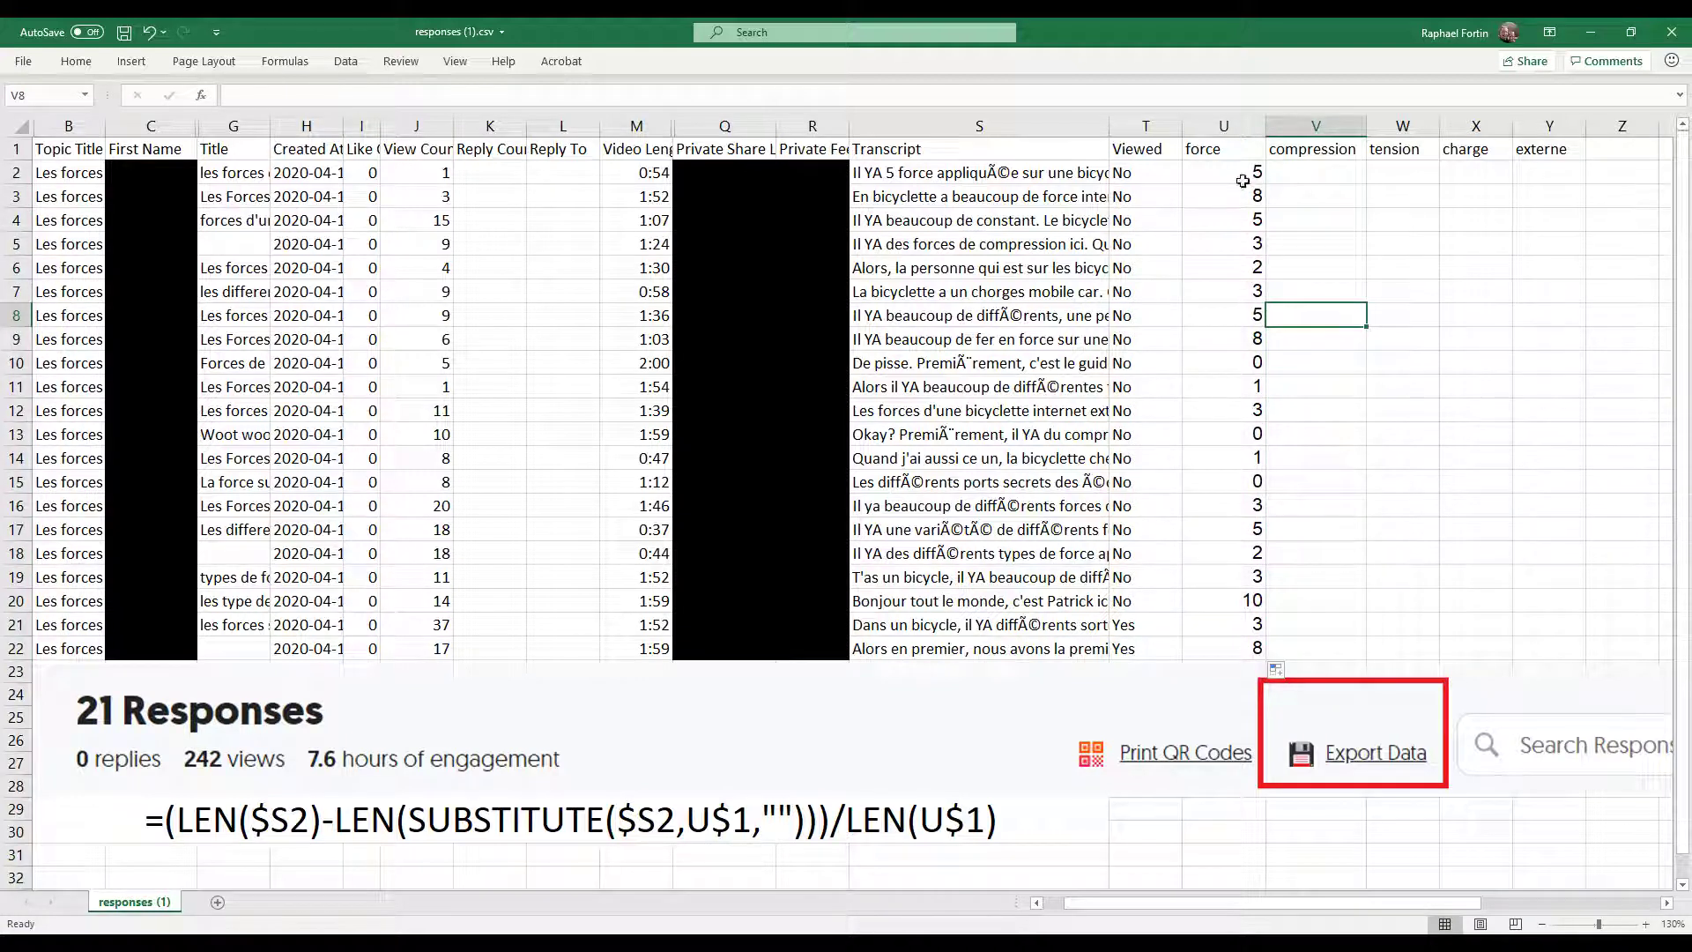
mouse_move(1243, 182)
mouse_down()
mouse_move(1266, 638)
mouse_move(1587, 640)
mouse_up()
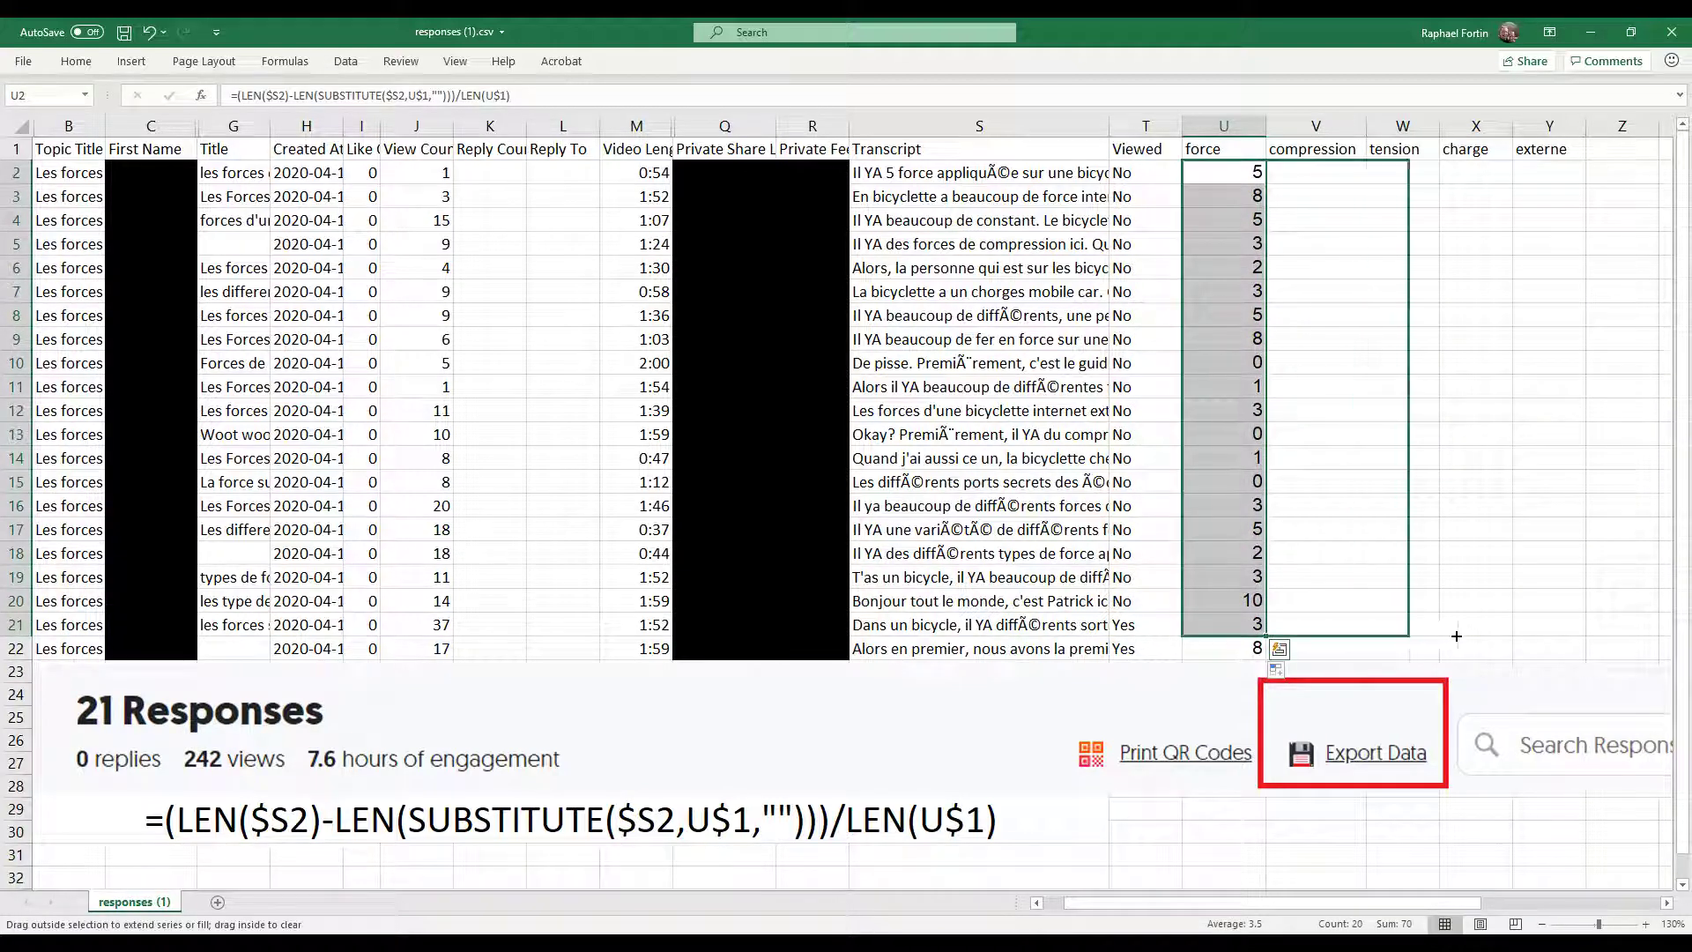
click(1646, 407)
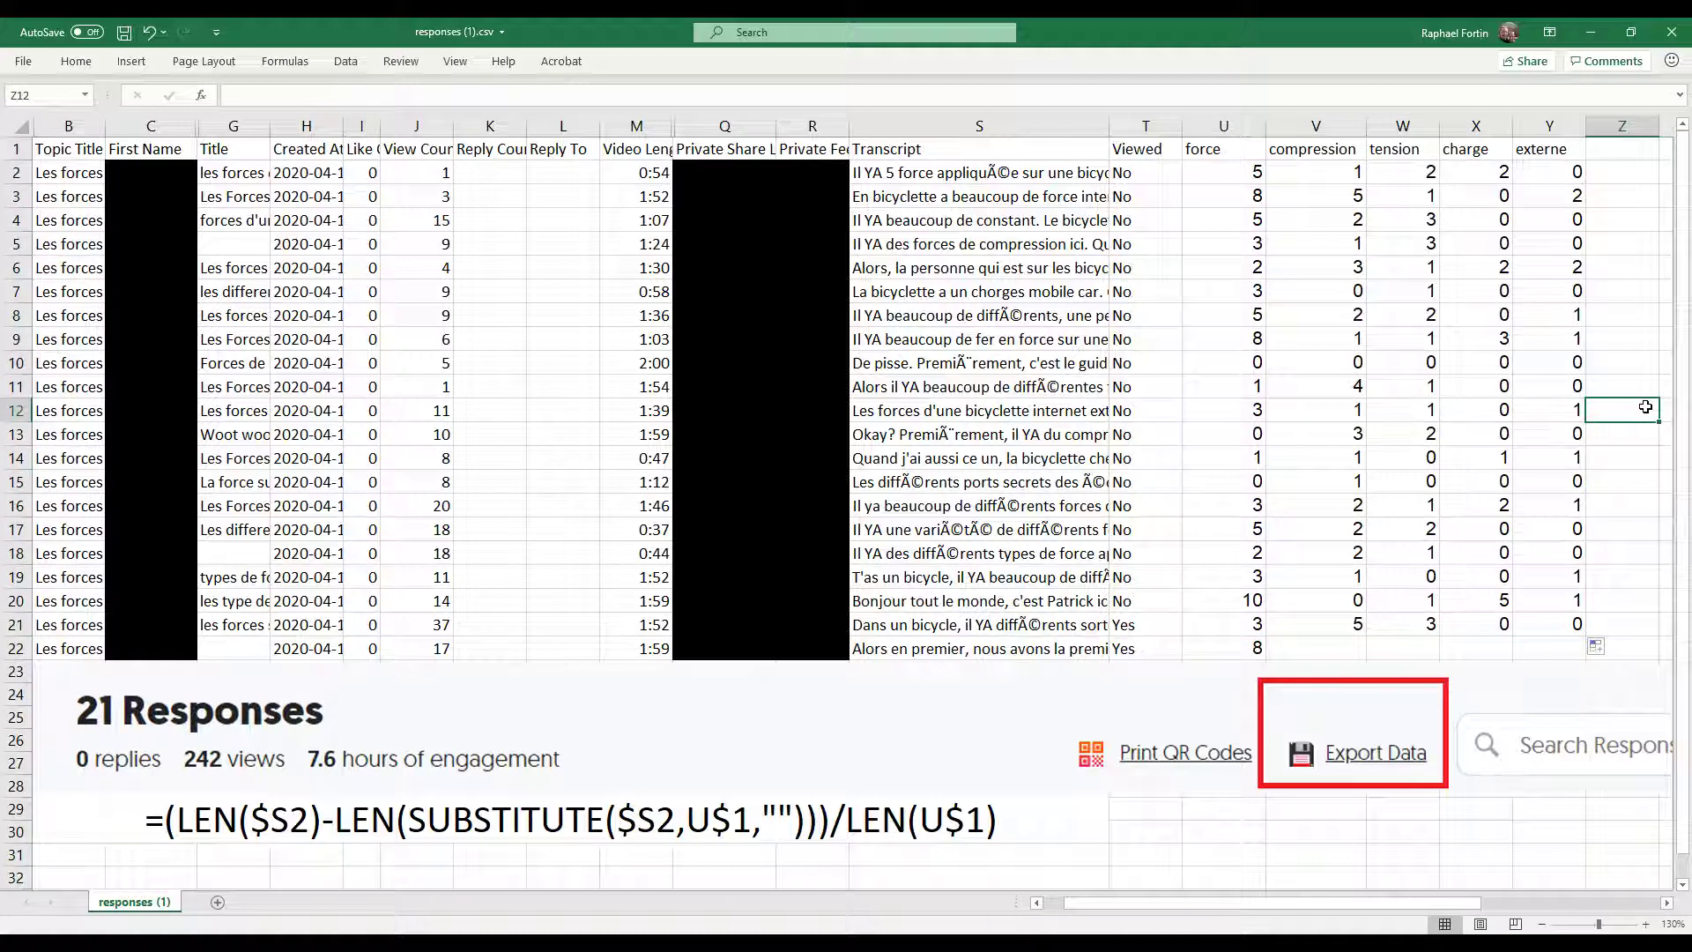